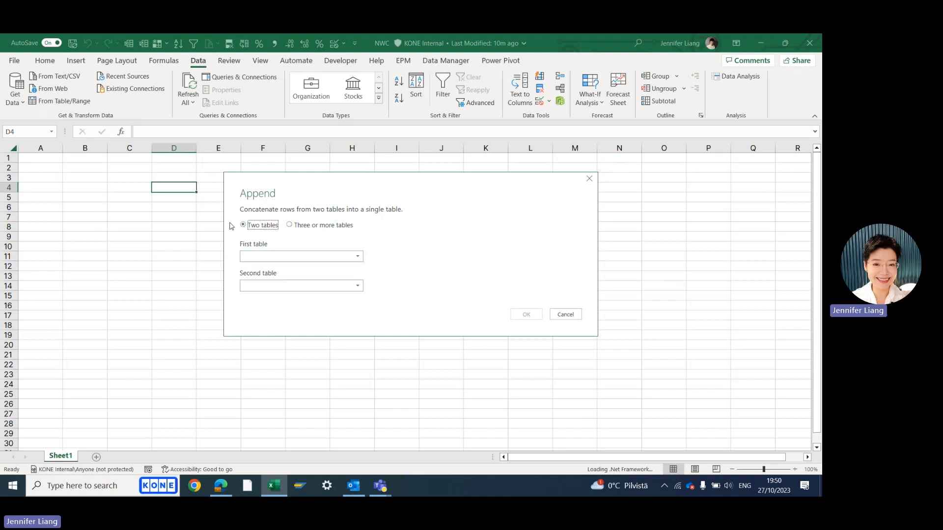
Append two tables into a new query, with BS_2022 as the first table and BS_PY as the second
{"action": "left_click", "coordinate": [355, 256]}
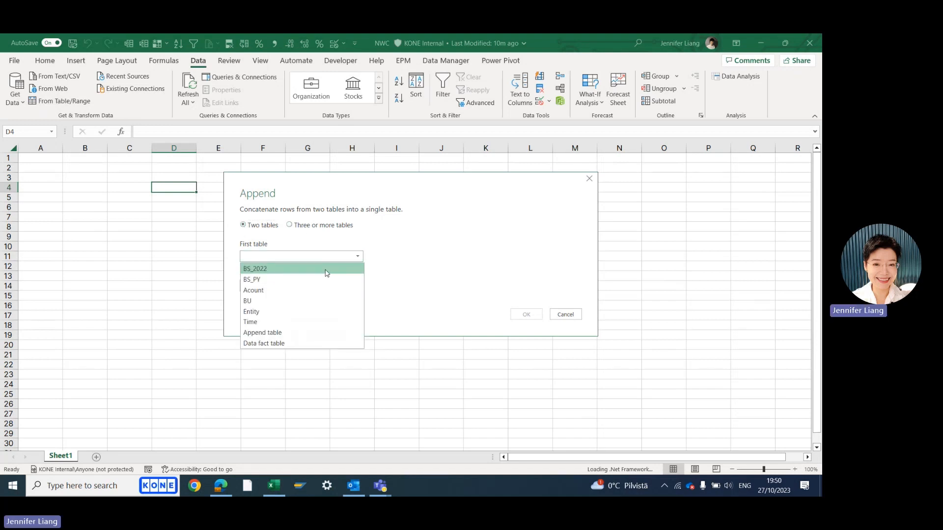
{"action": "left_click", "coordinate": [316, 269]}
{"action": "left_click", "coordinate": [315, 285]}
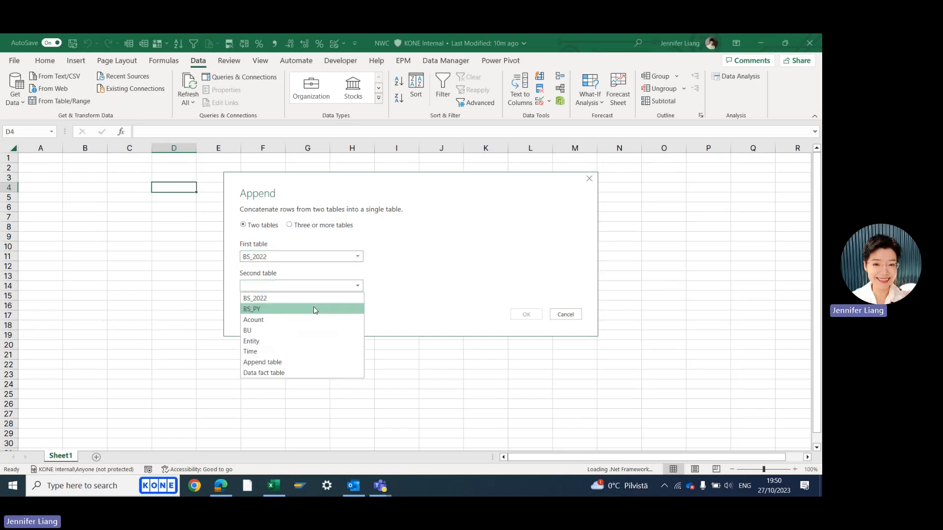
{"action": "left_click", "coordinate": [314, 309]}
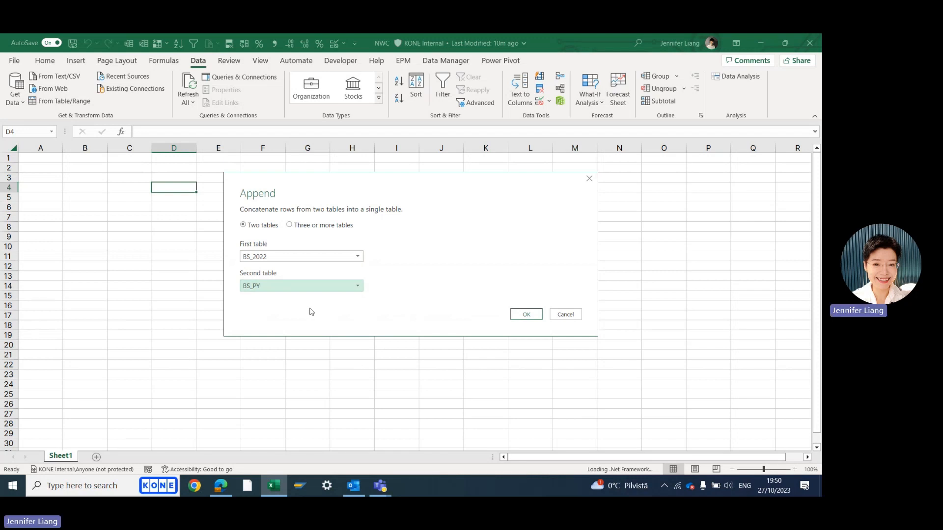
{"action": "left_click", "coordinate": [526, 314]}
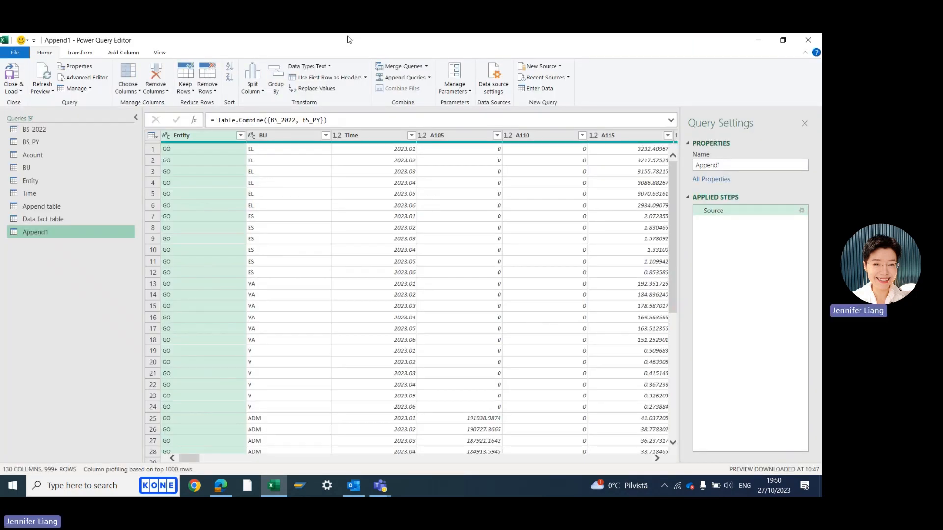
Compare the BS_2022 and BS_PY source queries with the columns and rows of the appended query
{"action": "left_click", "coordinate": [33, 129]}
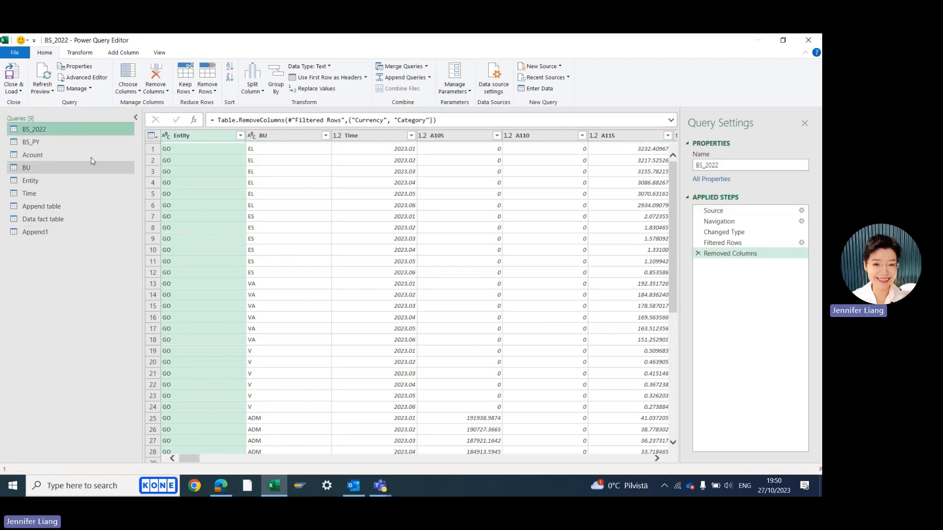
{"action": "left_click", "coordinate": [30, 142]}
{"action": "left_click", "coordinate": [40, 129]}
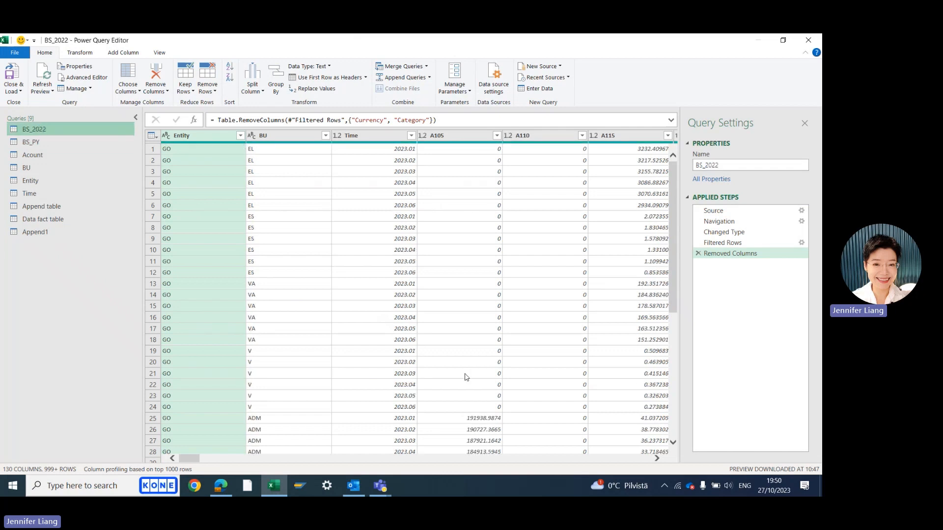
{"action": "mouse_move", "coordinate": [193, 459]}
{"action": "left_mouse_down"}
{"action": "mouse_move", "coordinate": [324, 486]}
{"action": "mouse_move", "coordinate": [645, 491]}
{"action": "mouse_move", "coordinate": [189, 471]}
{"action": "left_mouse_up"}
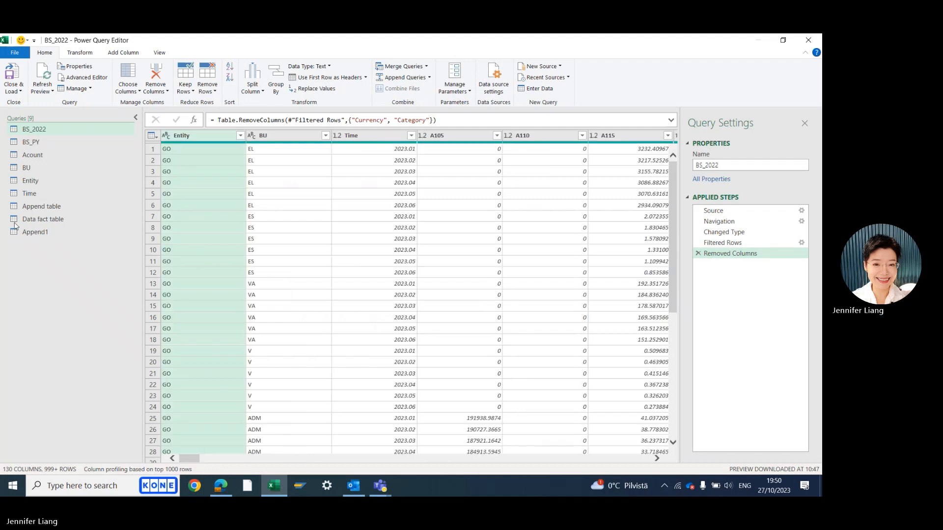
{"action": "left_click", "coordinate": [21, 142]}
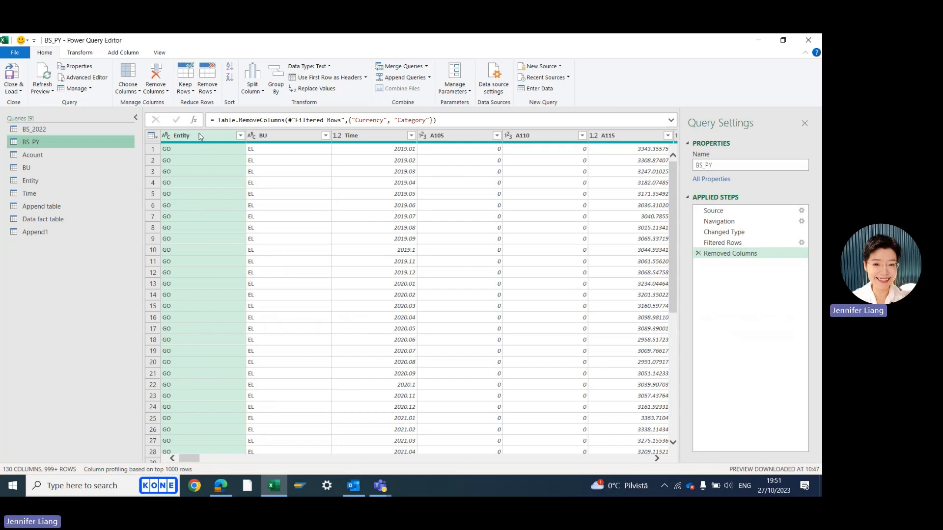
{"action": "left_click", "coordinate": [40, 234]}
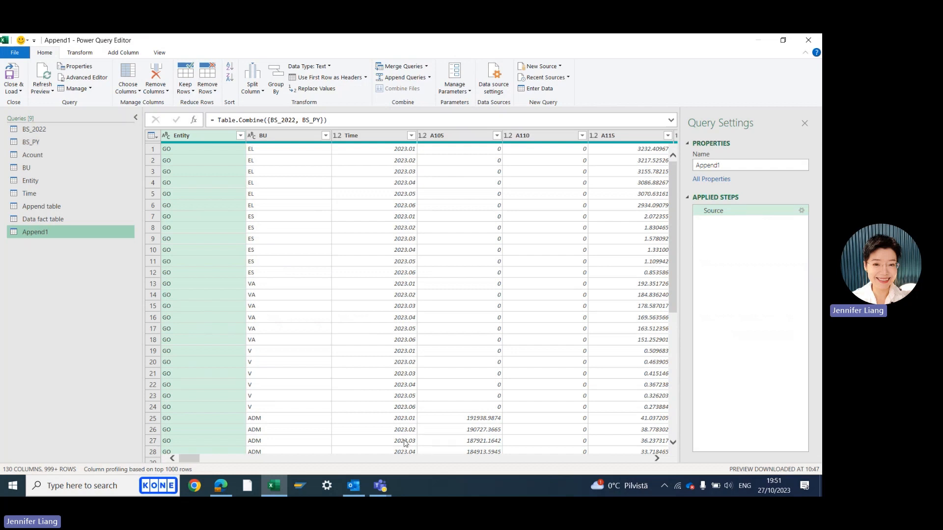
{"action": "left_click_drag", "start_coordinate": [193, 462], "coordinate": [640, 458]}
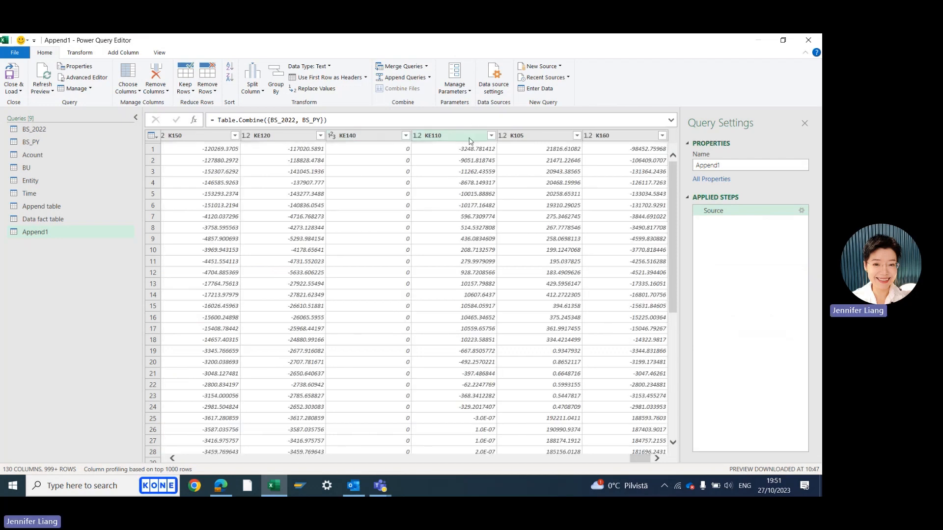
{"action": "left_click_drag", "start_coordinate": [640, 460], "coordinate": [189, 459]}
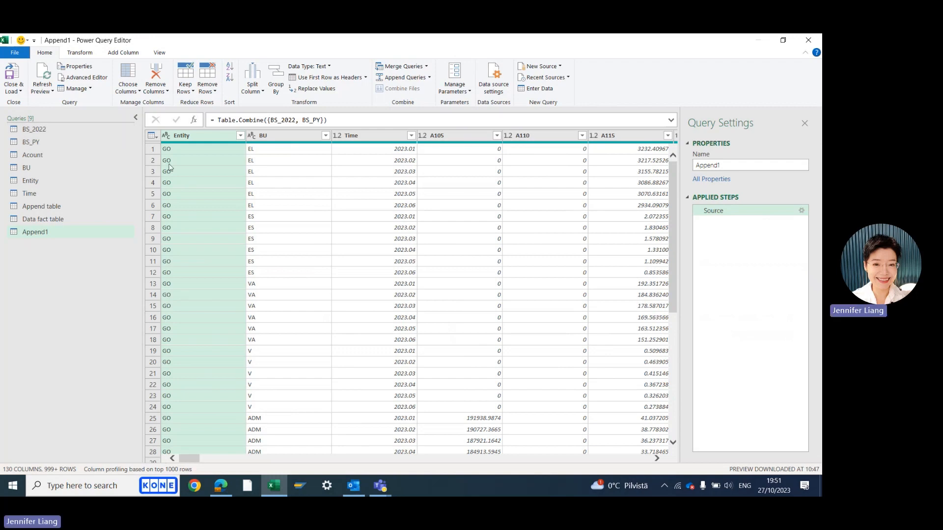
{"action": "scroll", "coordinate": [210, 215], "scroll_direction": "down", "scroll_amount": 20}
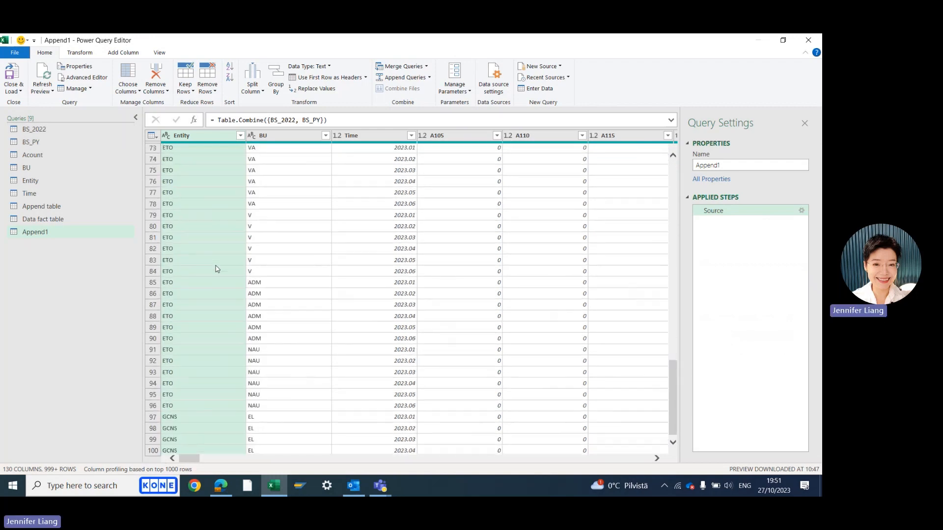
{"action": "scroll", "coordinate": [217, 265], "scroll_direction": "up", "scroll_amount": 14}
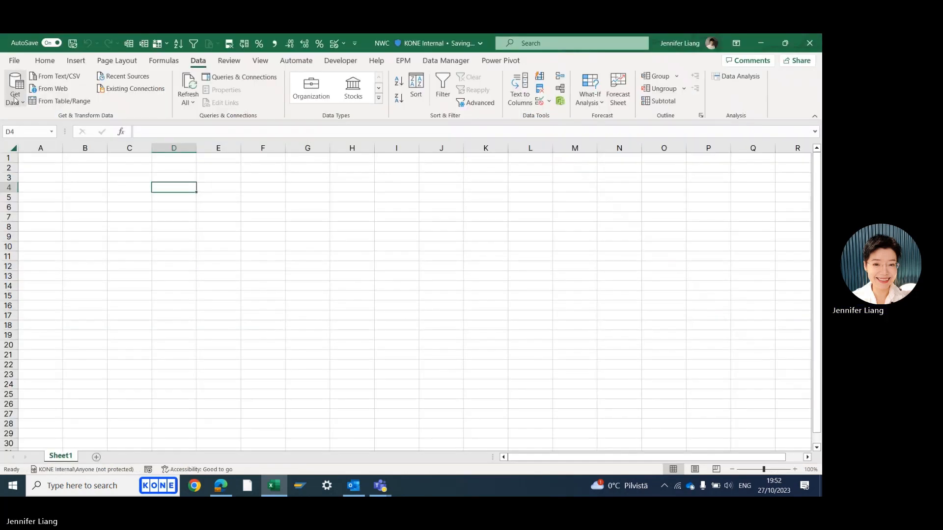
Start a merge of two queries, with Data fact table as the first table and Acount as the second
{"action": "left_click", "coordinate": [15, 98]}
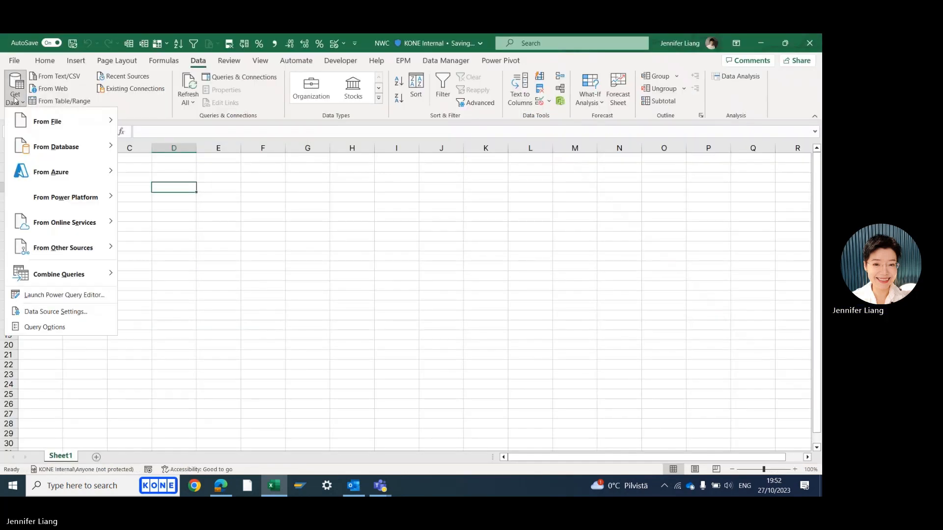
{"action": "mouse_move", "coordinate": [109, 278]}
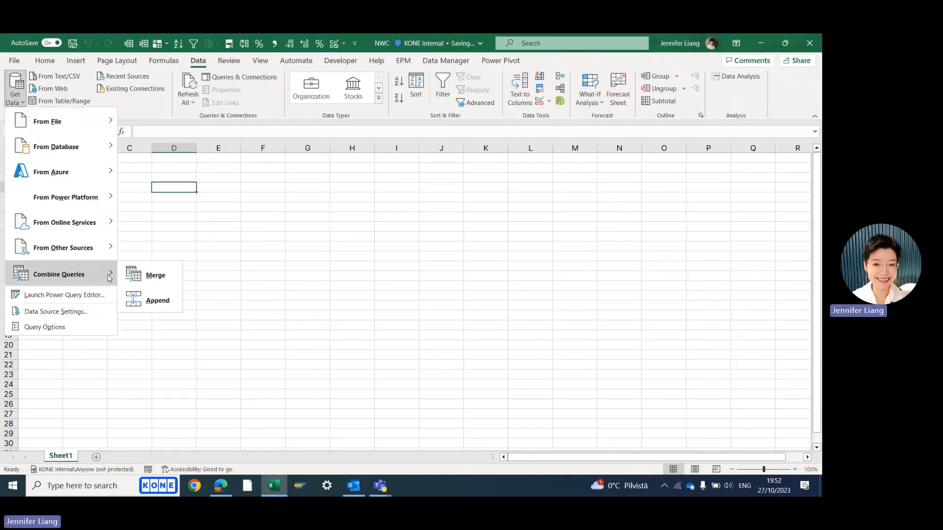
{"action": "left_click", "coordinate": [147, 278]}
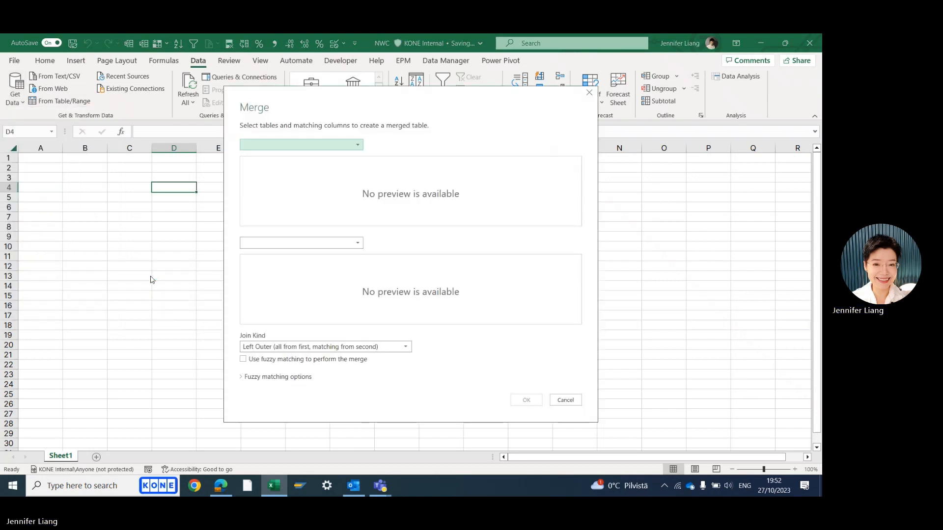
{"action": "left_click", "coordinate": [359, 145]}
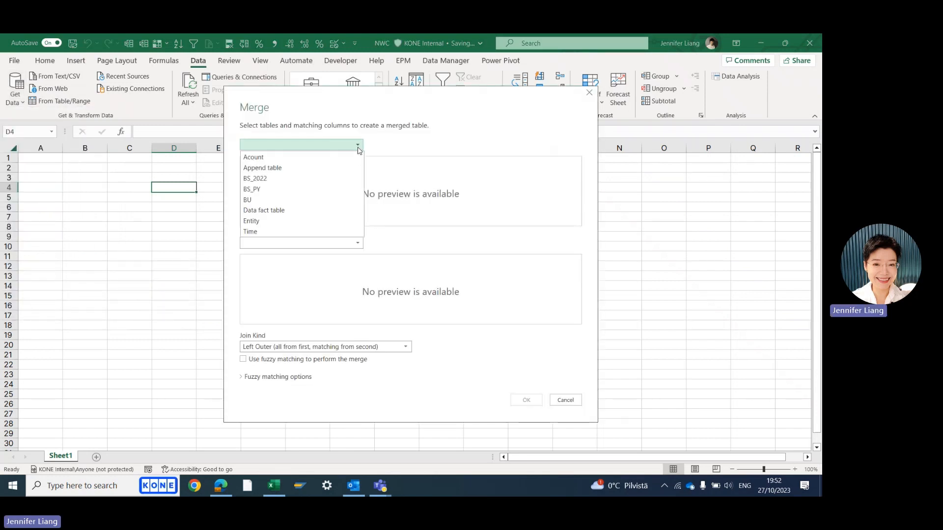
{"action": "left_click", "coordinate": [301, 211]}
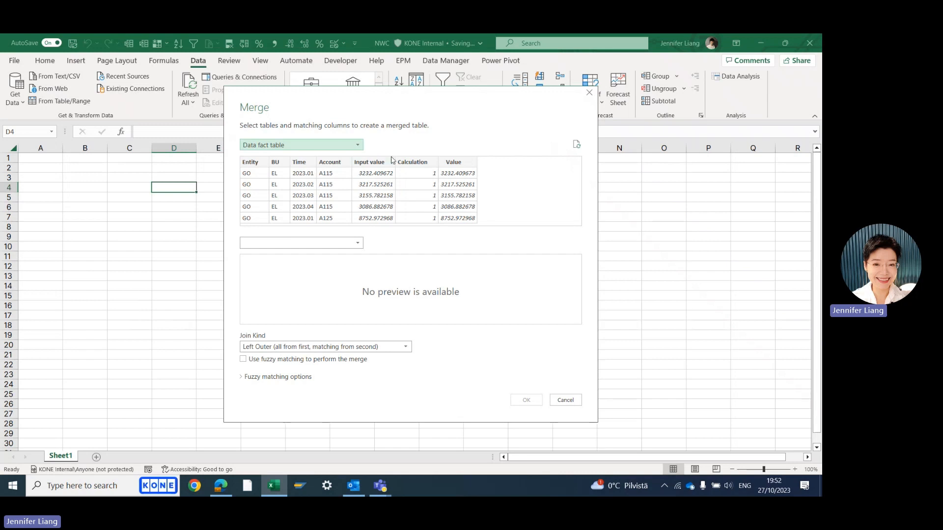
{"action": "left_click", "coordinate": [314, 243]}
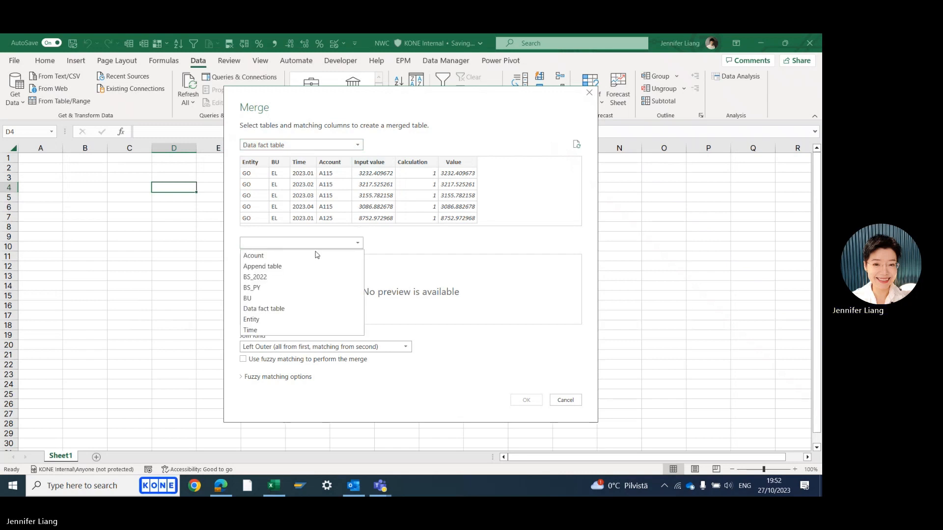
{"action": "left_click", "coordinate": [290, 260]}
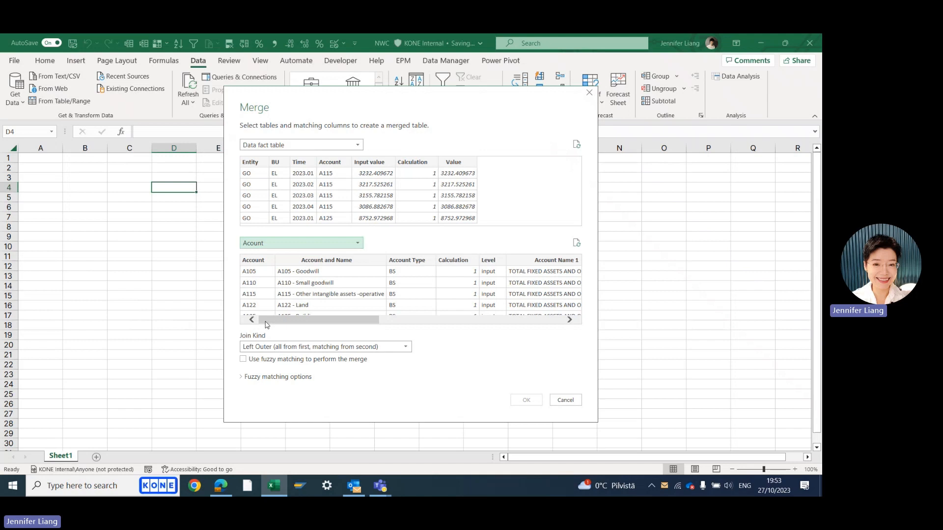
Match both tables on their Account columns and create the merged query with the Left Outer join
{"action": "left_click", "coordinate": [336, 165]}
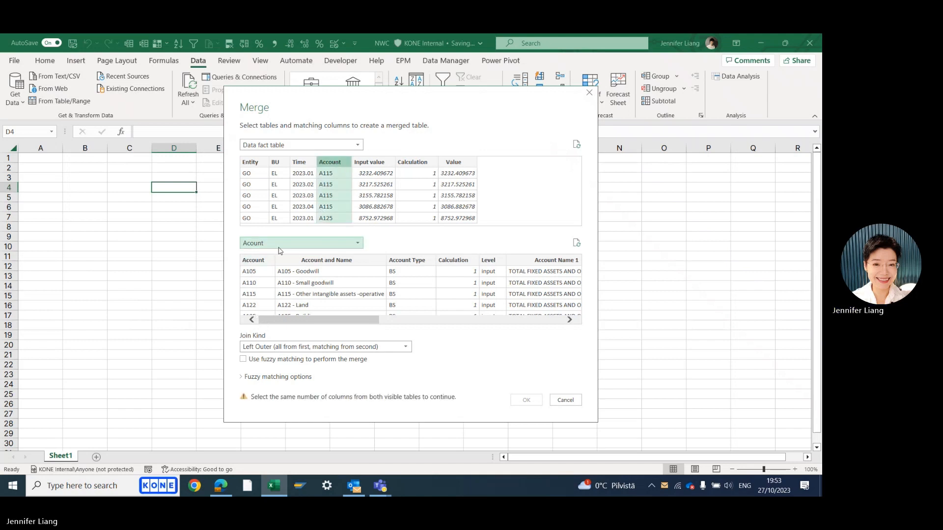
{"action": "left_click", "coordinate": [258, 262]}
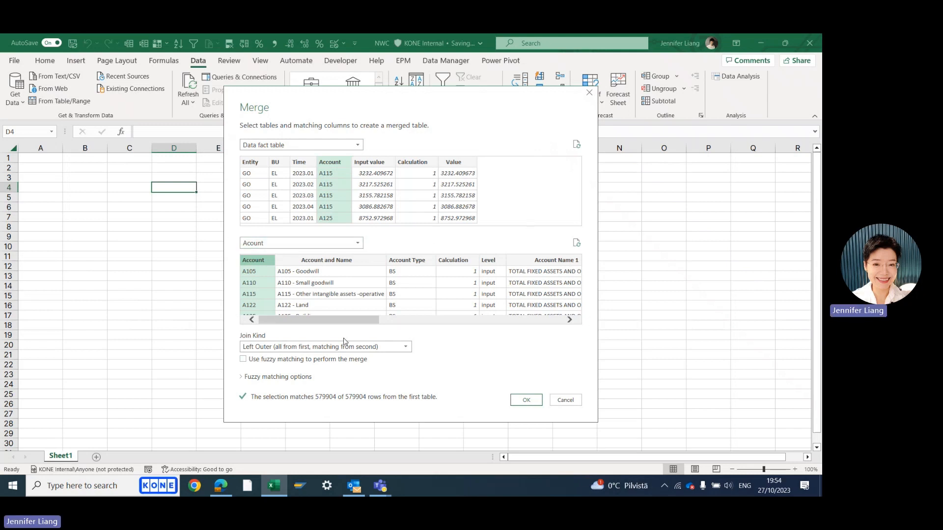
{"action": "left_click", "coordinate": [512, 404]}
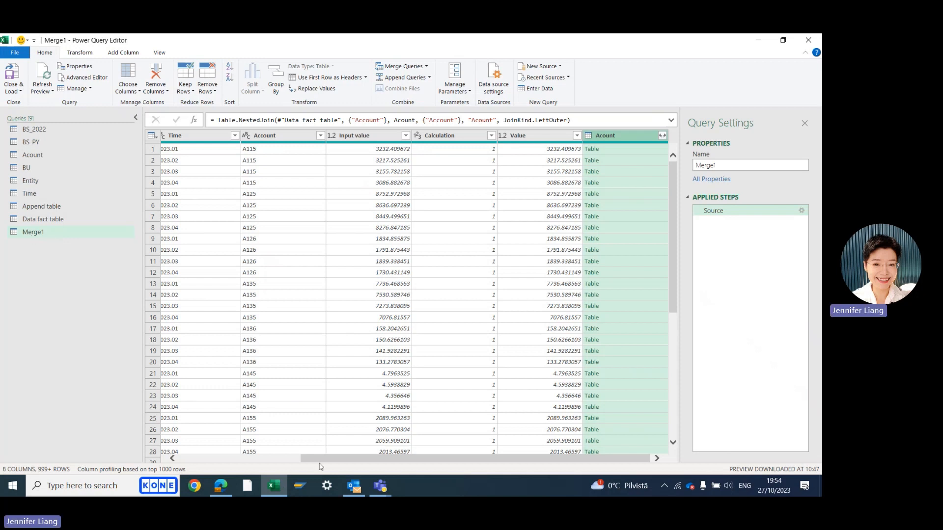
Expand the merged Acount table column to include only its Calculation column, keeping the original name as prefix
{"action": "left_click_drag", "start_coordinate": [323, 458], "coordinate": [176, 444]}
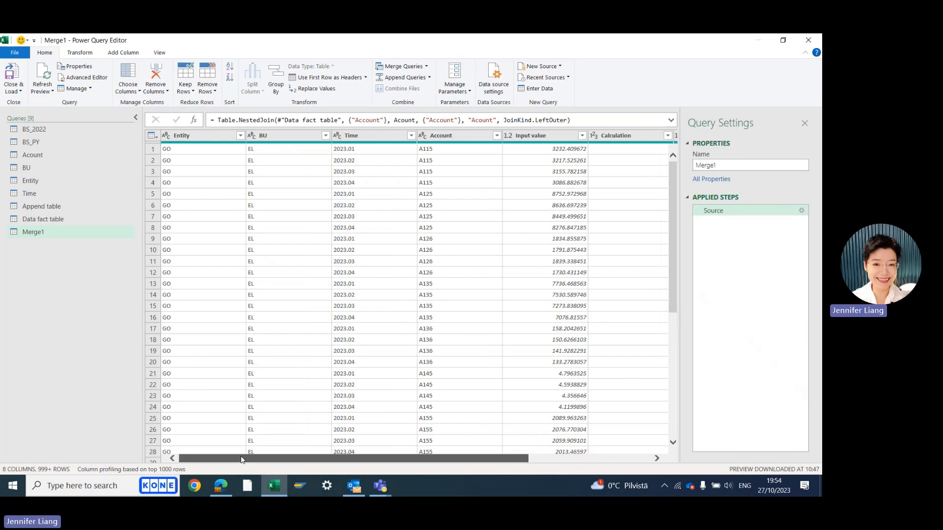
{"action": "left_click_drag", "start_coordinate": [243, 458], "coordinate": [361, 490]}
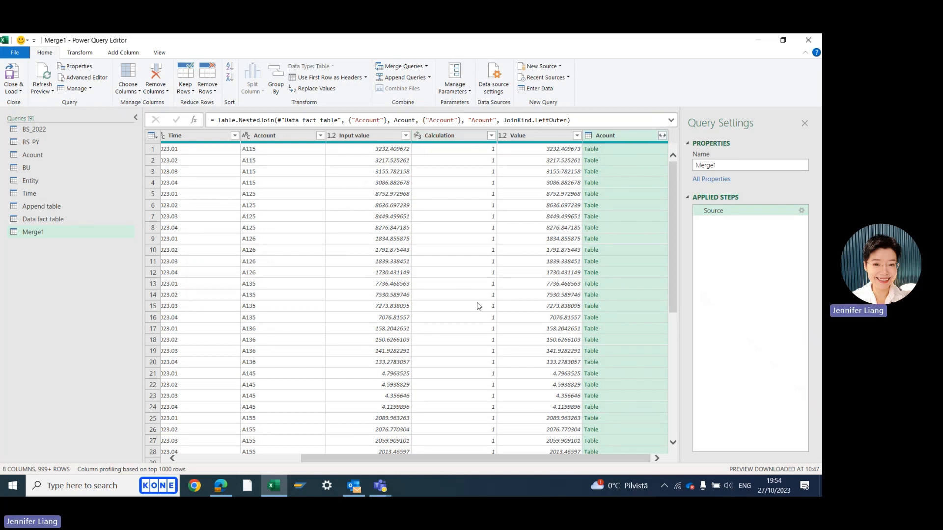
{"action": "left_click", "coordinate": [662, 136]}
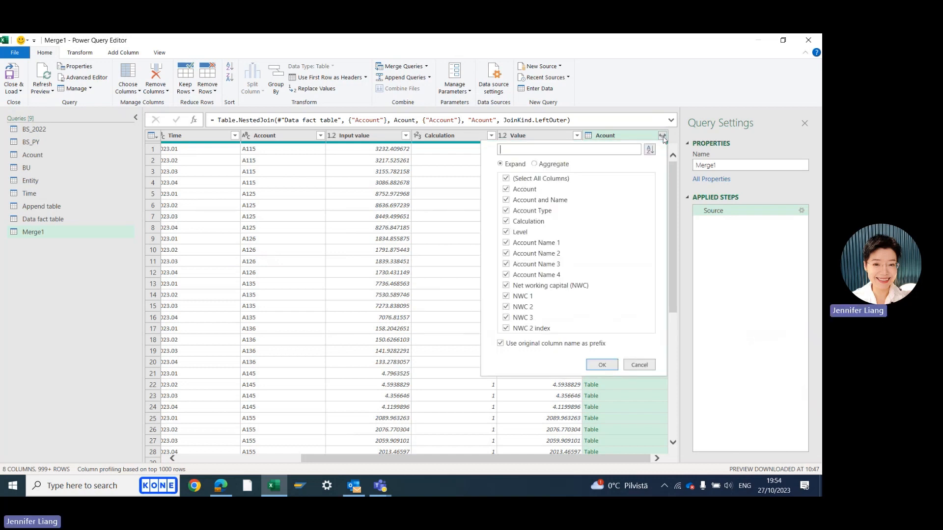
{"action": "left_click", "coordinate": [506, 180]}
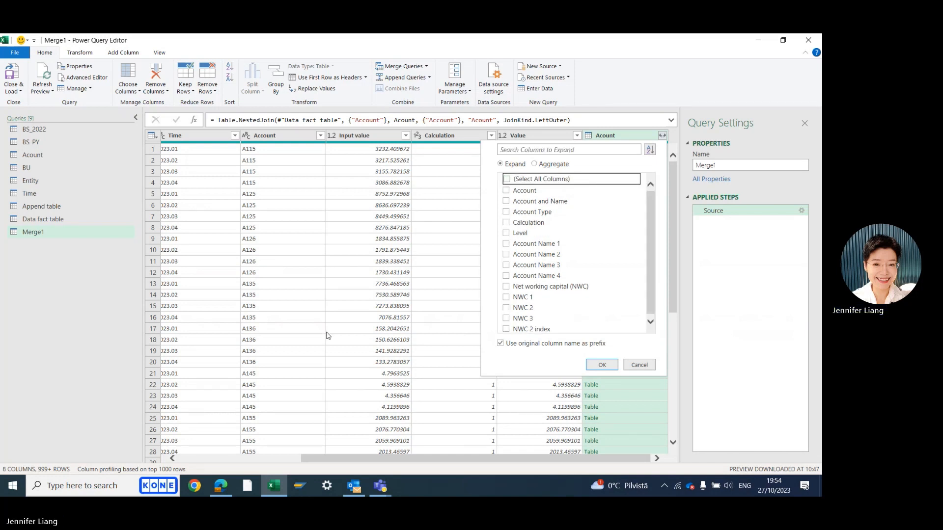
{"action": "left_click", "coordinate": [506, 222]}
{"action": "left_click", "coordinate": [602, 365]}
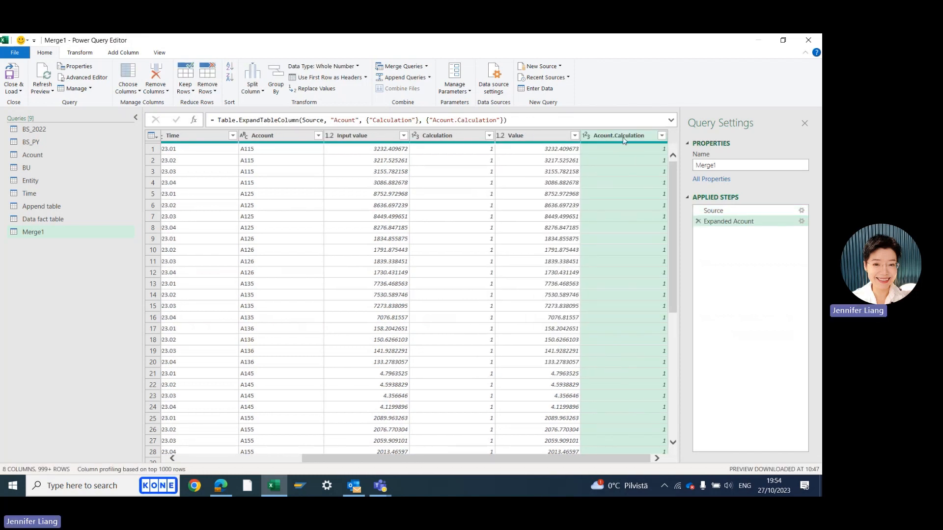
Rename the expanded Acount.Calculation column to test1
{"action": "double_click", "coordinate": [623, 137]}
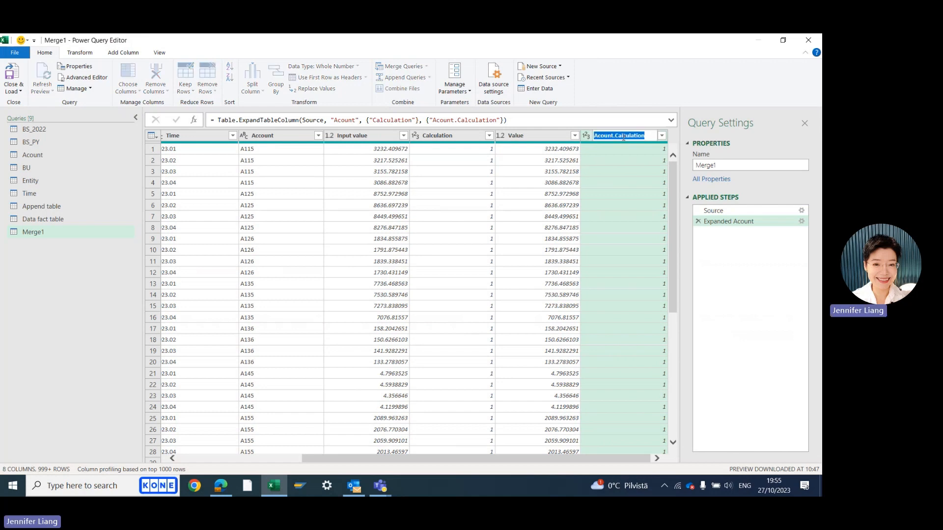
{"action": "type", "text": "Cest1"}
{"action": "key", "text": "Return"}
{"action": "left_click", "coordinate": [83, 53]}
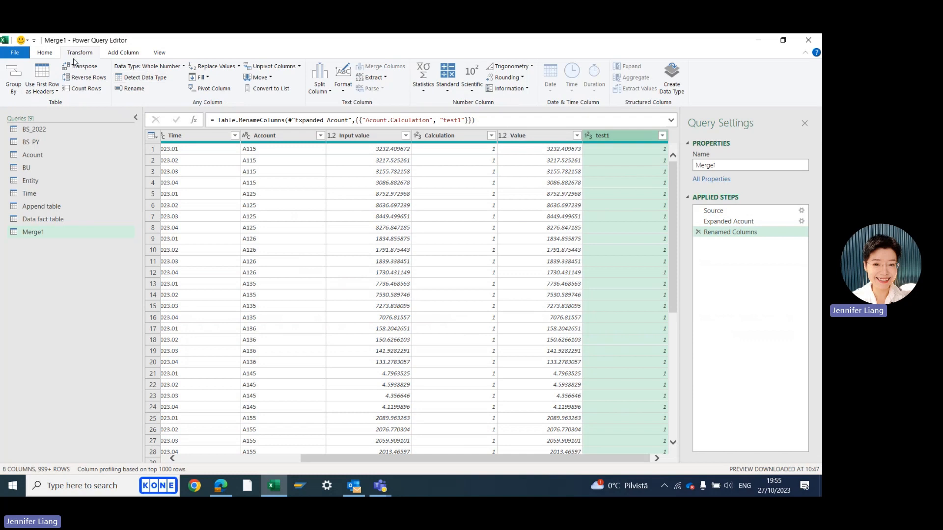
{"action": "left_click", "coordinate": [168, 65]}
{"action": "left_click", "coordinate": [100, 249]}
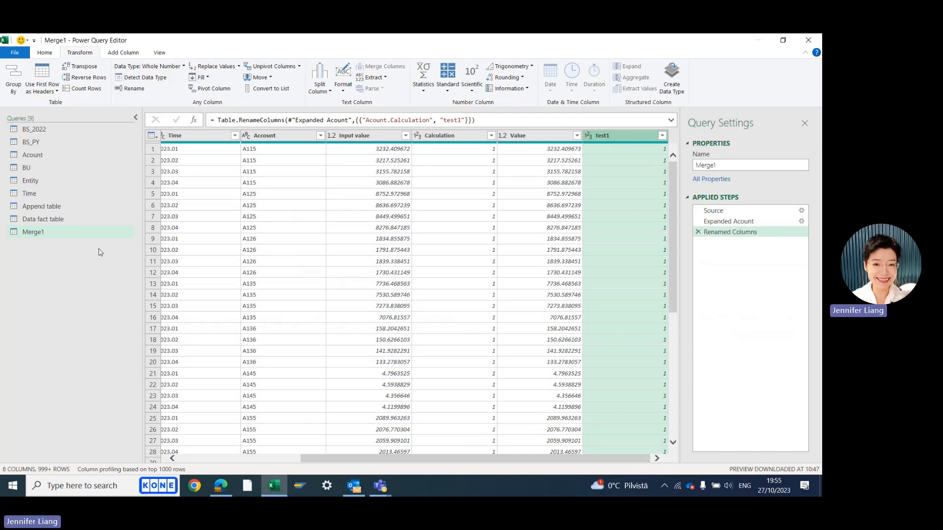